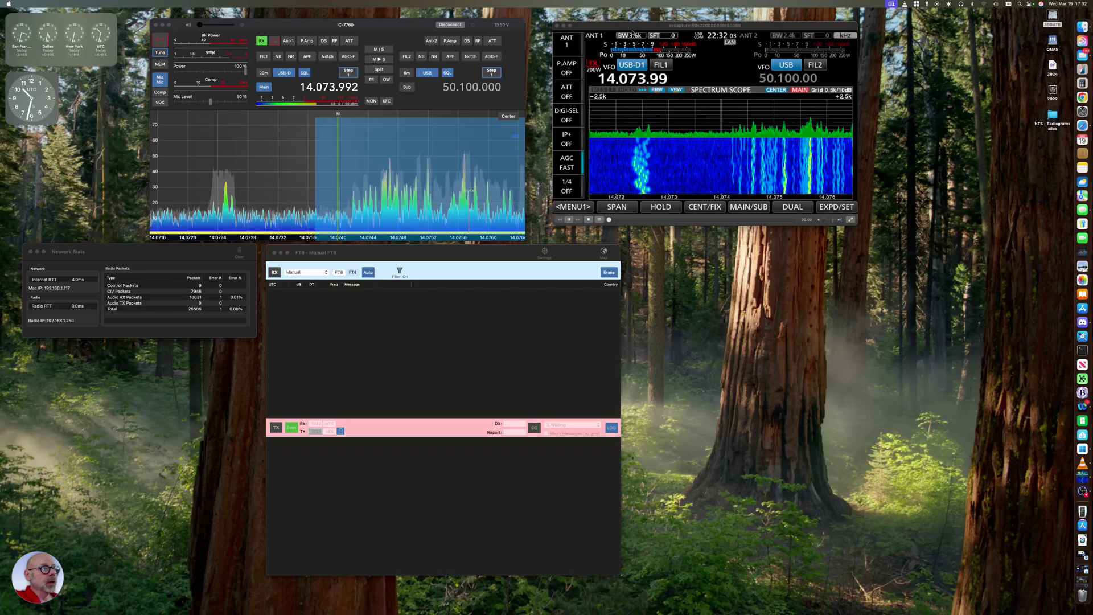
Shift the IC-7760, FT8 and Network Stats windows slightly and show the Tools menu
{"action": "left_click", "coordinate": [633, 33]}
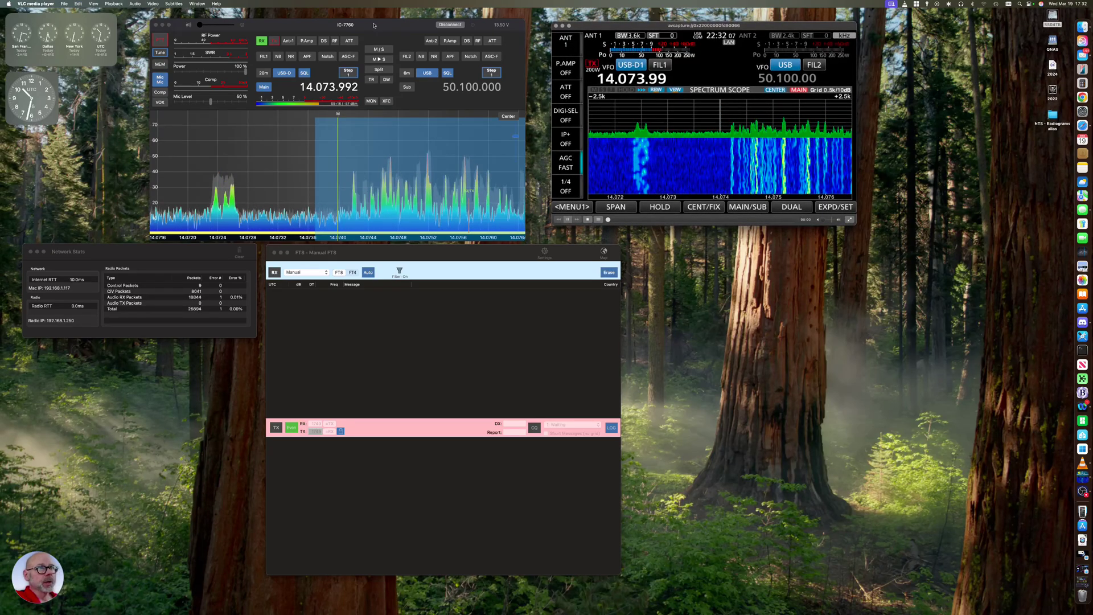
{"action": "left_click_drag", "start_coordinate": [376, 25], "coordinate": [380, 22]}
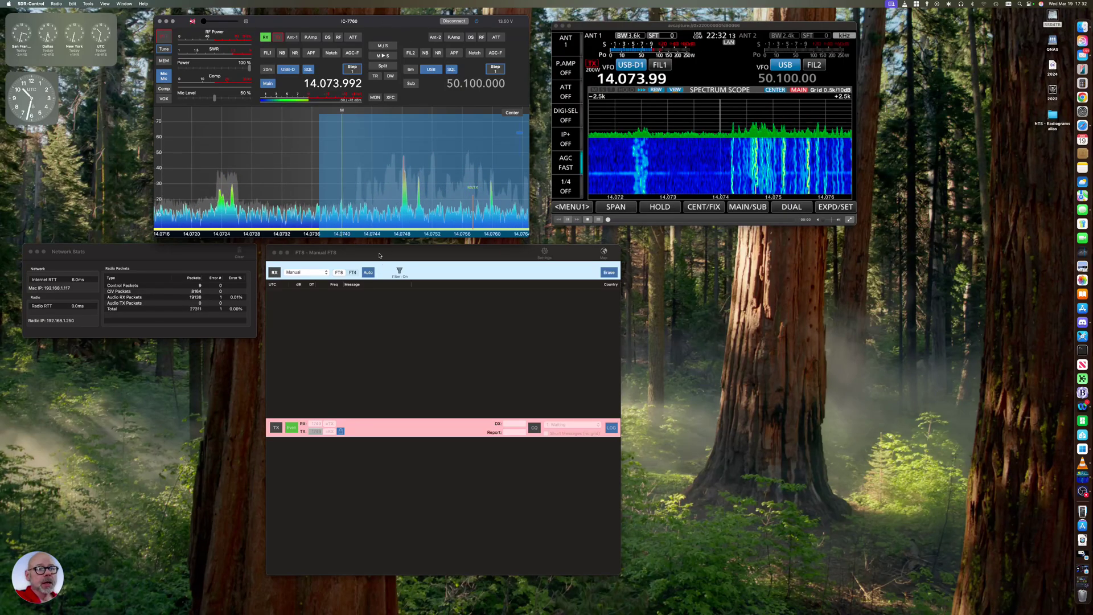
{"action": "left_click_drag", "start_coordinate": [379, 254], "coordinate": [379, 251]}
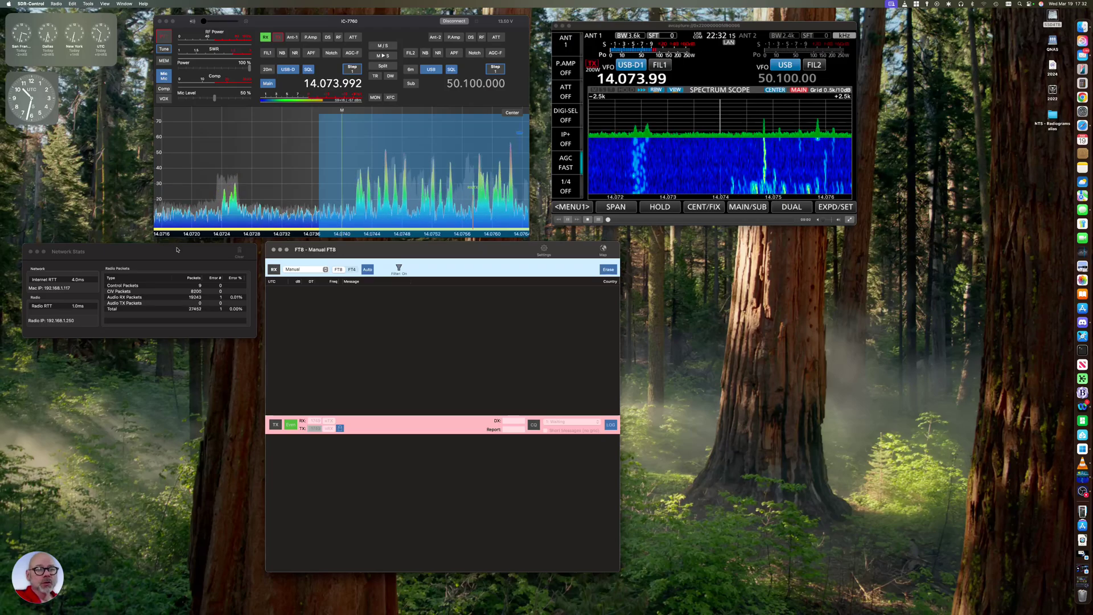
{"action": "left_click_drag", "start_coordinate": [176, 250], "coordinate": [177, 251]}
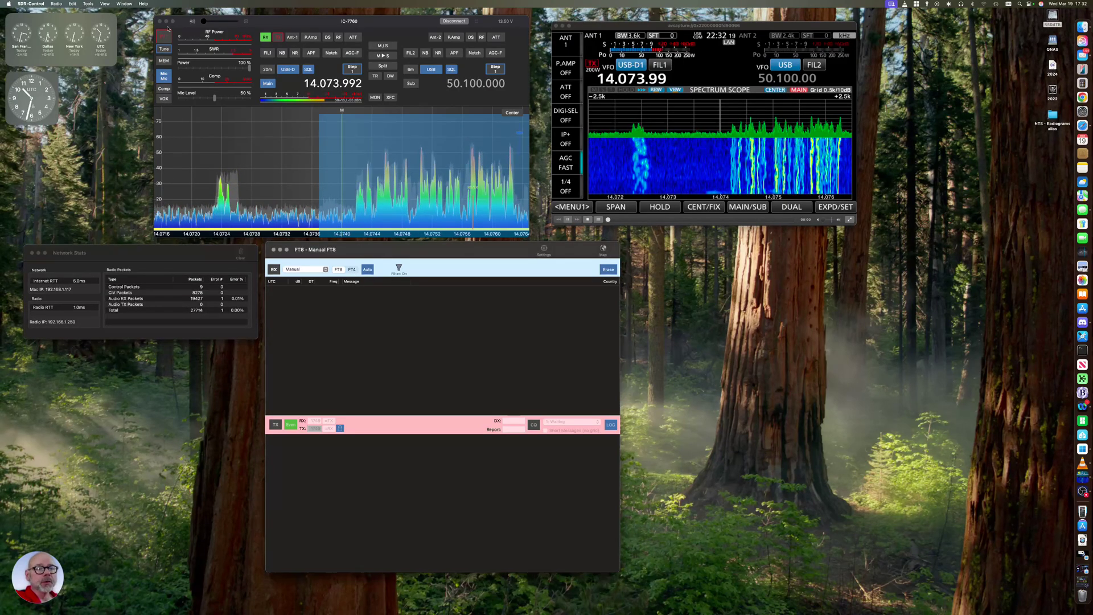
{"action": "left_click", "coordinate": [89, 4]}
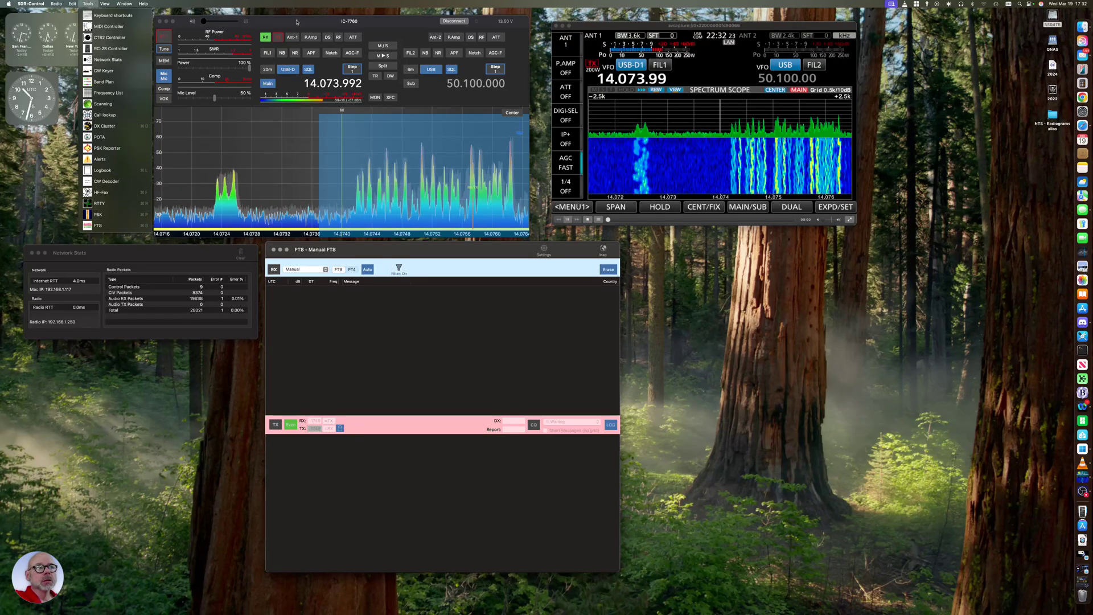
Dismiss the Tools menu, bring the FT8 window forward, and leave its band preset on Manual
{"action": "left_click", "coordinate": [421, 132]}
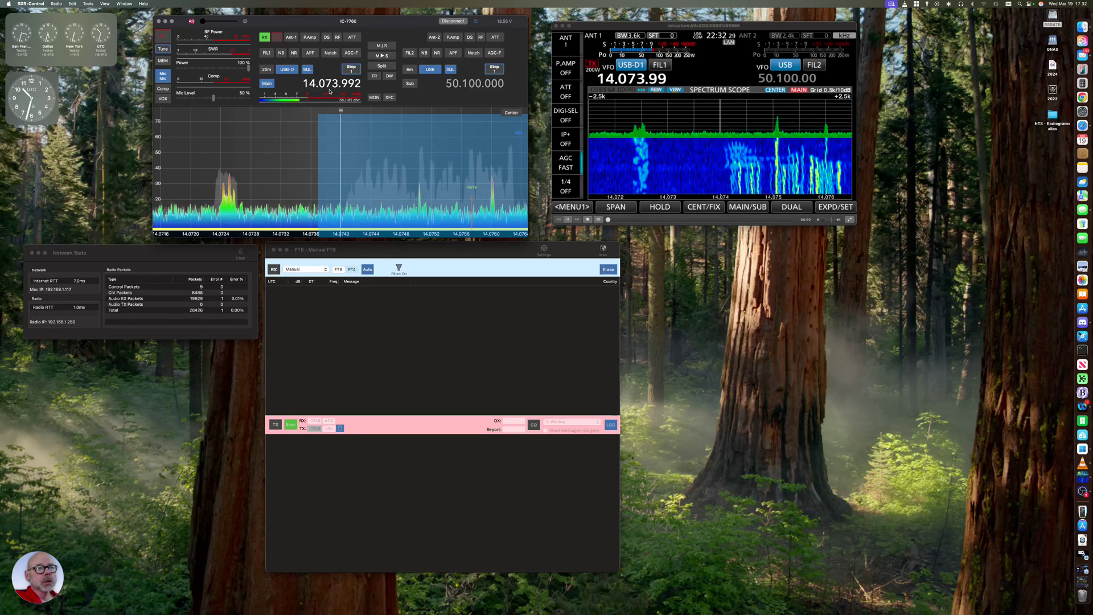
{"action": "left_click", "coordinate": [395, 254]}
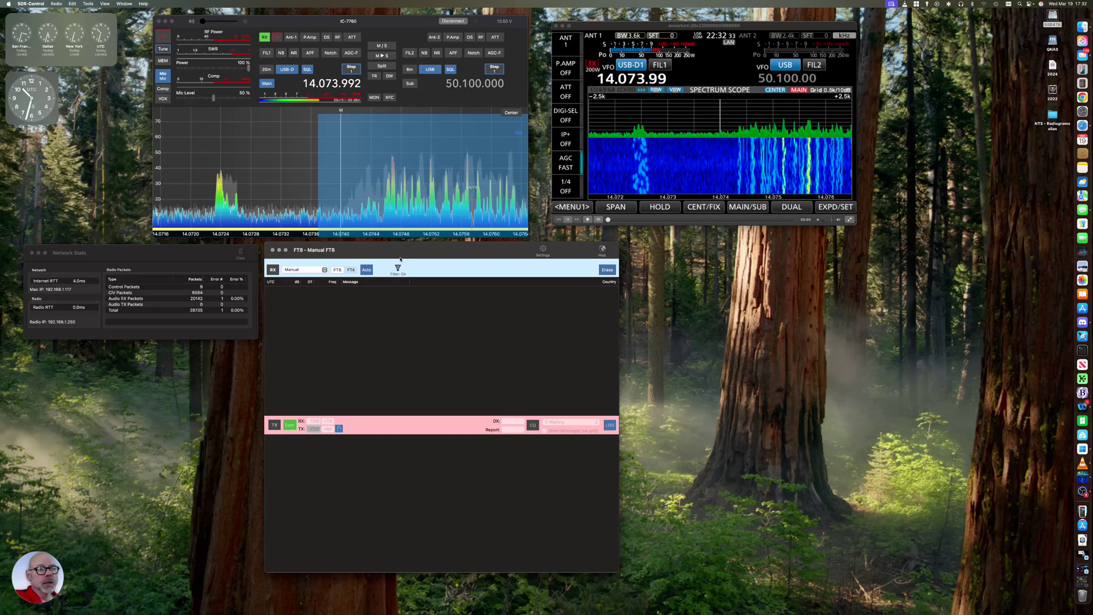
{"action": "left_click", "coordinate": [306, 270]}
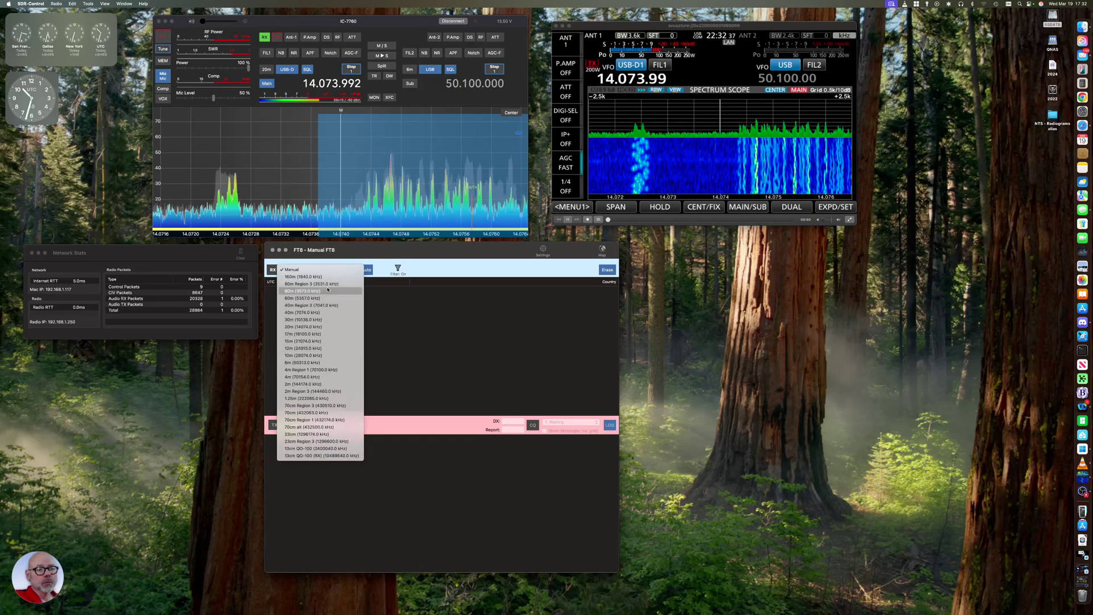
{"action": "left_click", "coordinate": [319, 270]}
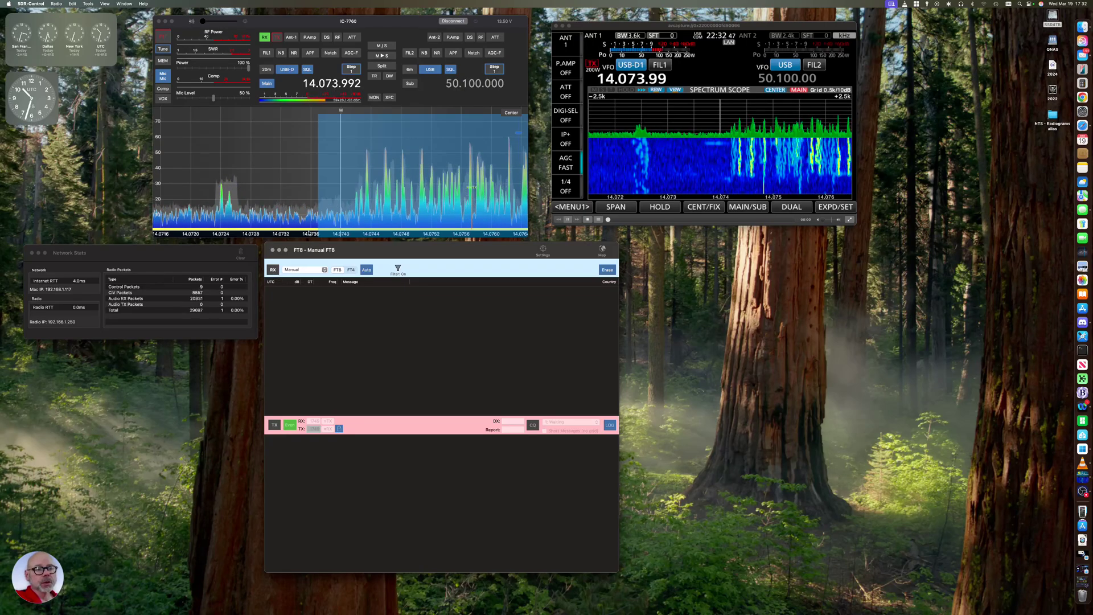
Start FT8 receiving with RX and TX offsets at 1749 Hz
{"action": "left_click", "coordinate": [272, 270]}
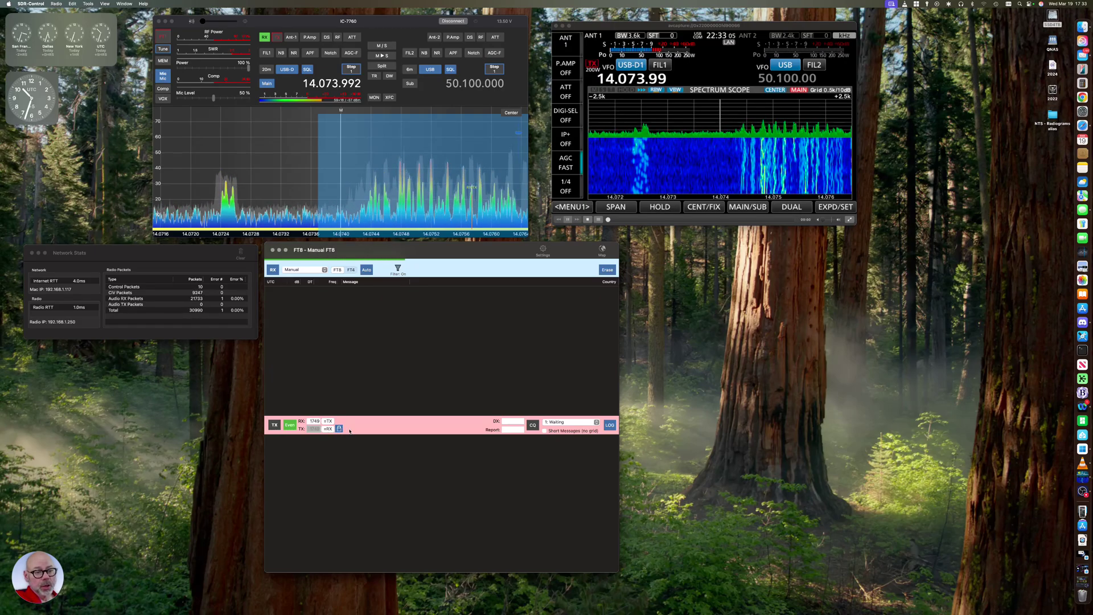
Unlock the TX offset from RX and enter 1000 as the TX offset
{"action": "left_click", "coordinate": [339, 428]}
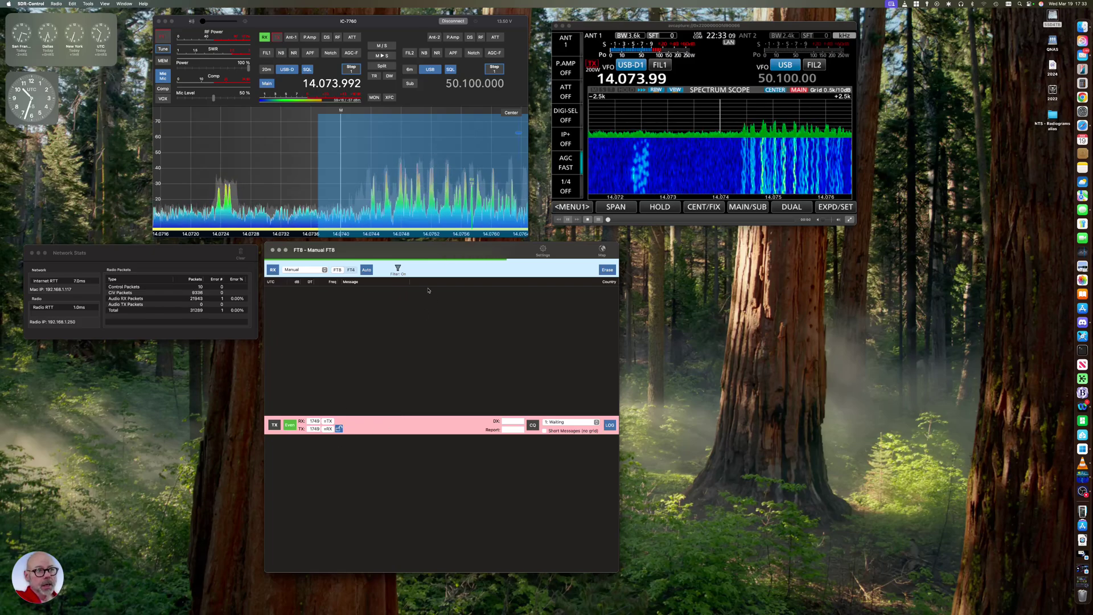
{"action": "left_click", "coordinate": [315, 429]}
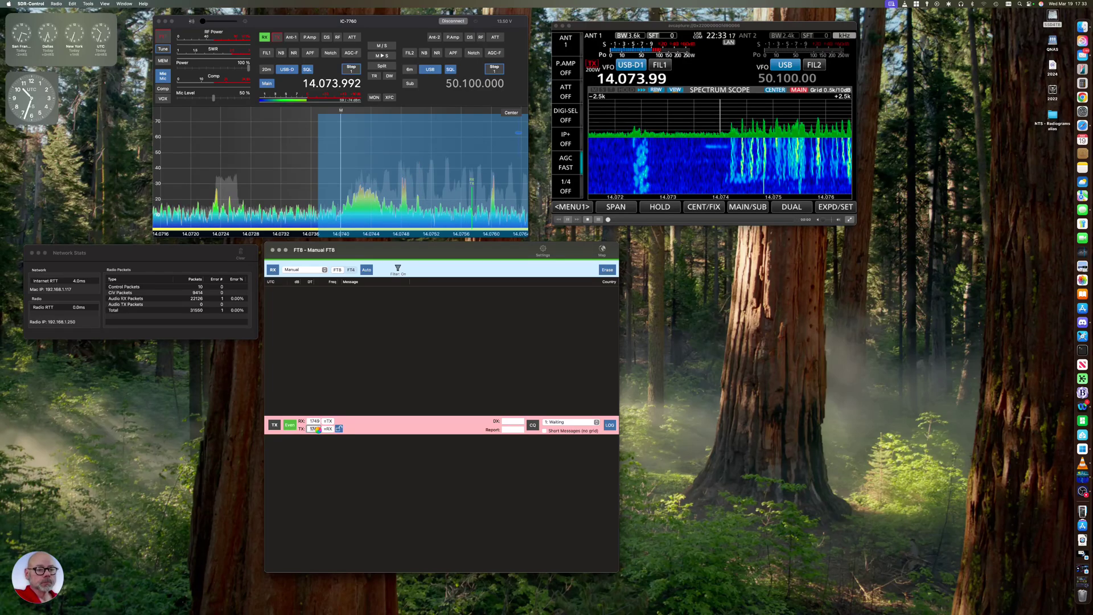
{"action": "type", "text": "100"}
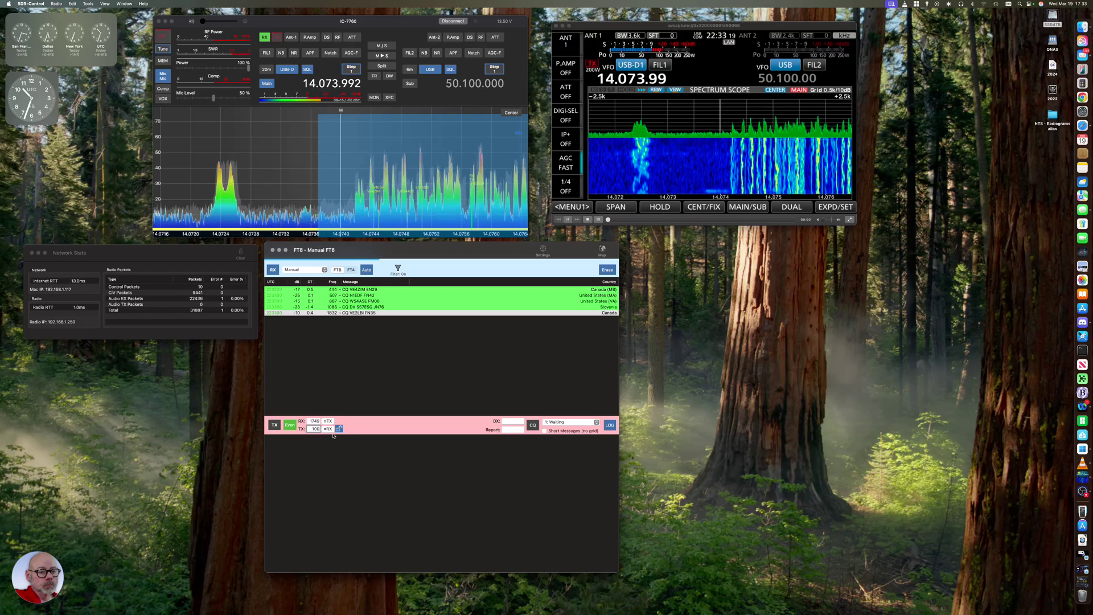
{"action": "type", "text": "0"}
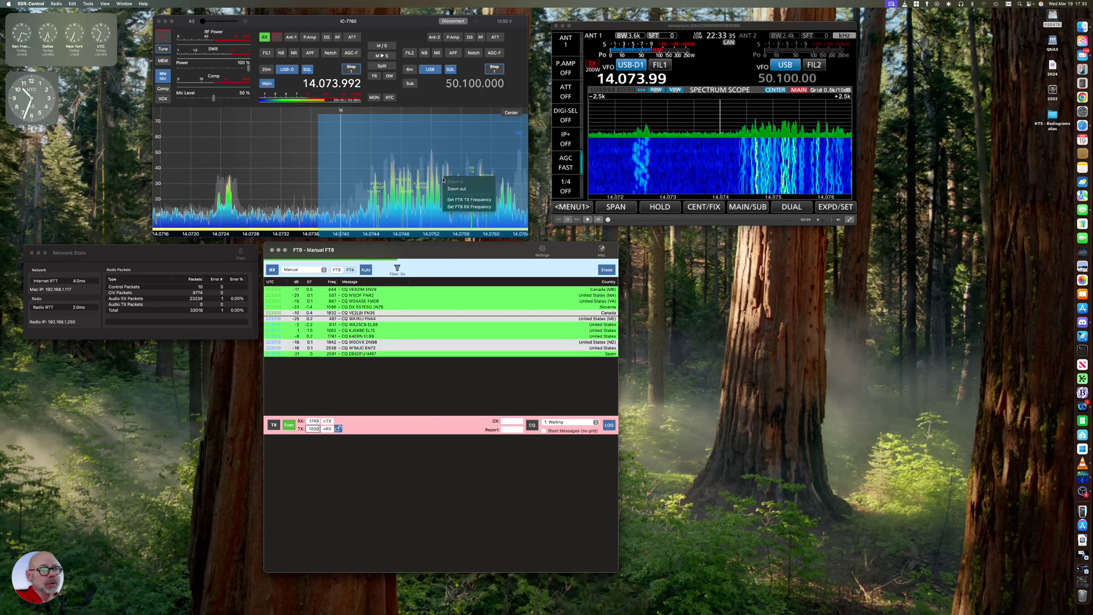
Set the FT8 RX offset to 1573 Hz and TX offset to 282 Hz from the spectrum
{"action": "left_click", "coordinate": [450, 200]}
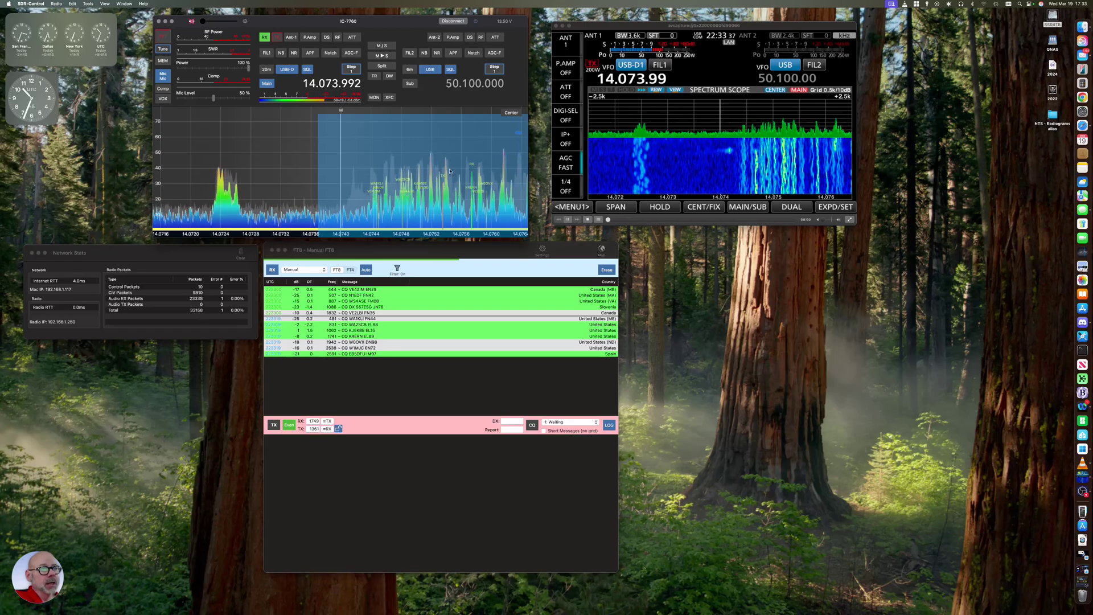
{"action": "right_click", "coordinate": [459, 174]}
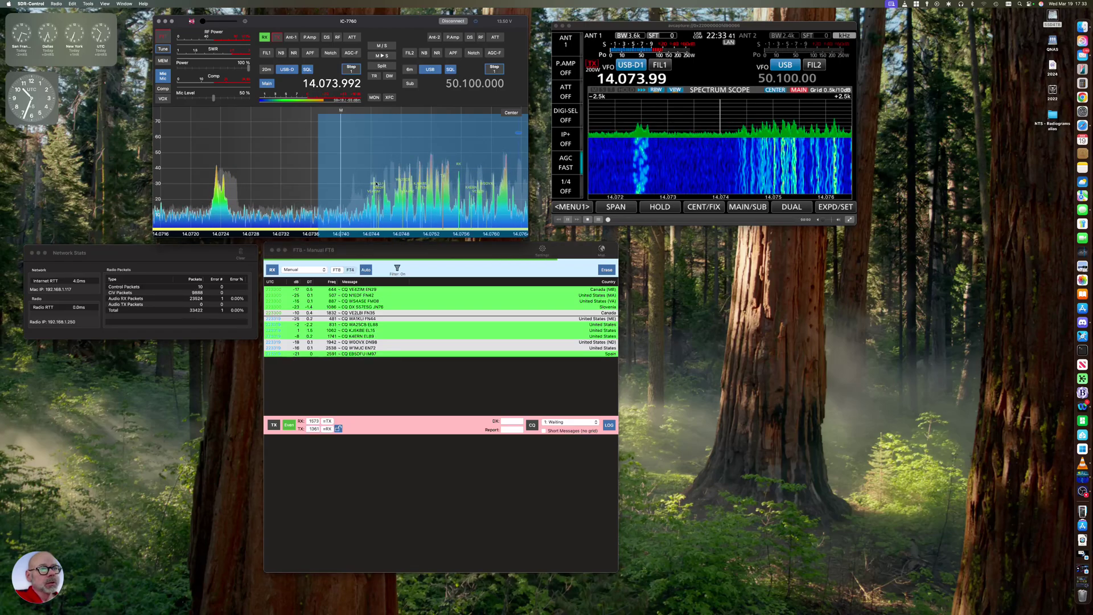
{"action": "right_click", "coordinate": [364, 181]}
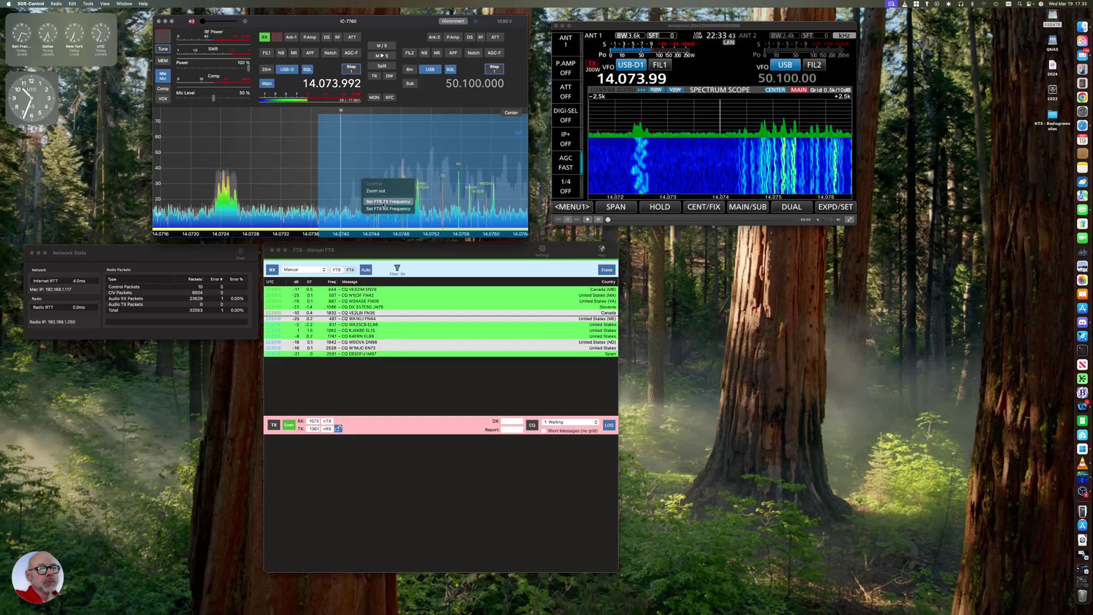
{"action": "left_click", "coordinate": [371, 201]}
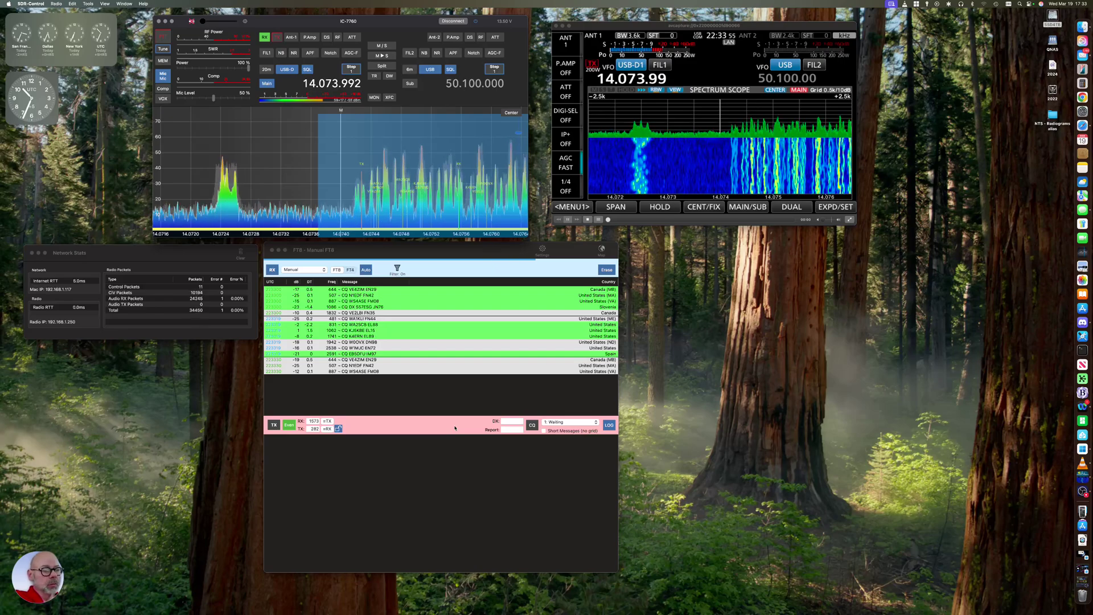
Enter a custom CQ message with a callsign and grid as the next FT8 message
{"action": "left_click", "coordinate": [566, 423]}
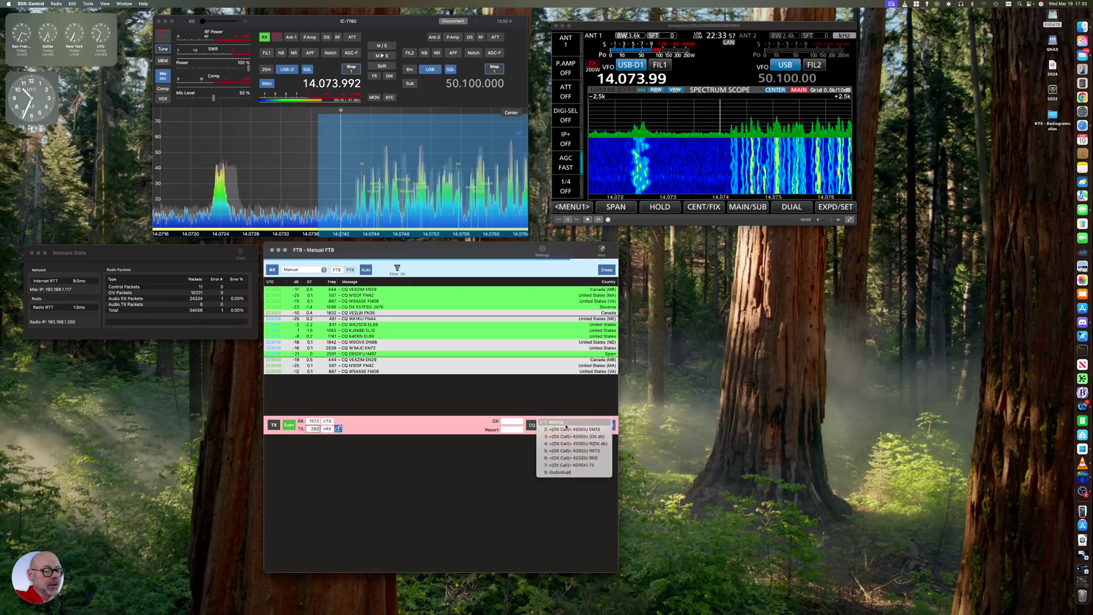
{"action": "left_click", "coordinate": [566, 473]}
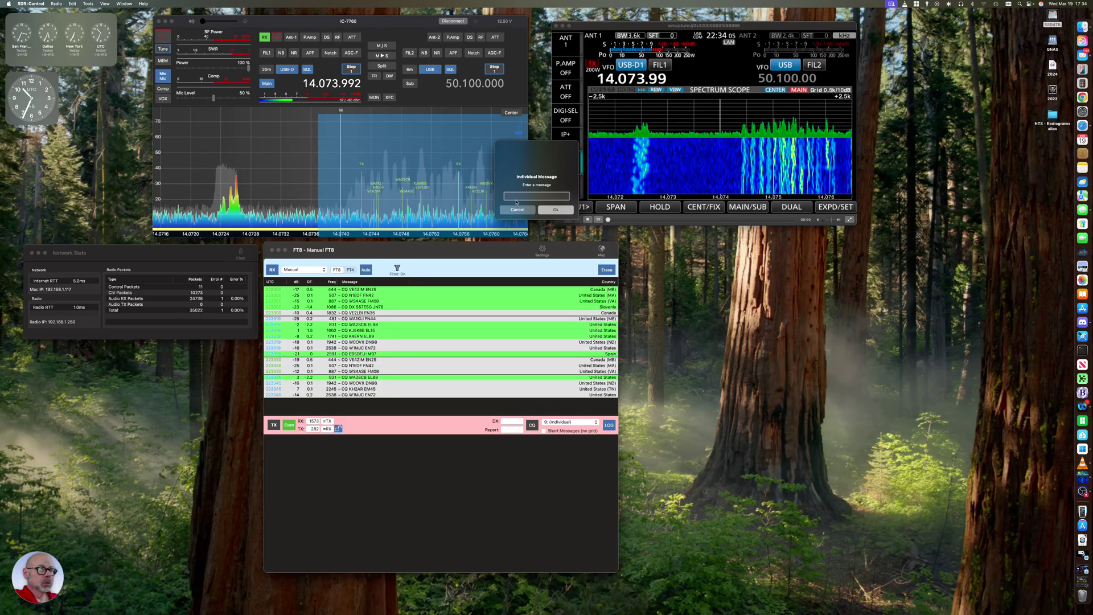
{"action": "type", "text": "Q K"}
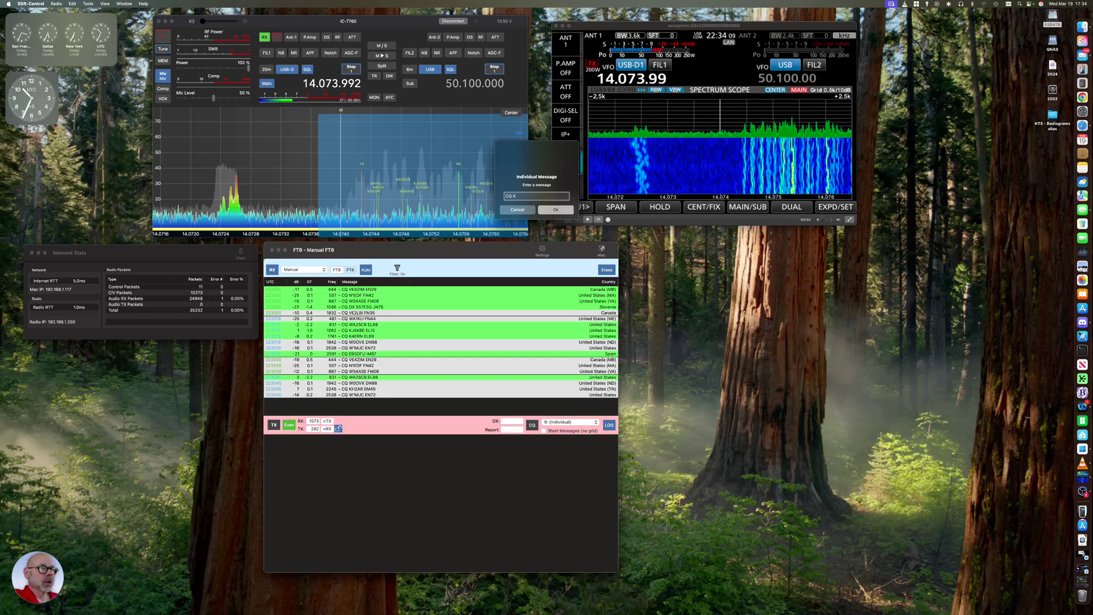
{"action": "type", "text": "G5"}
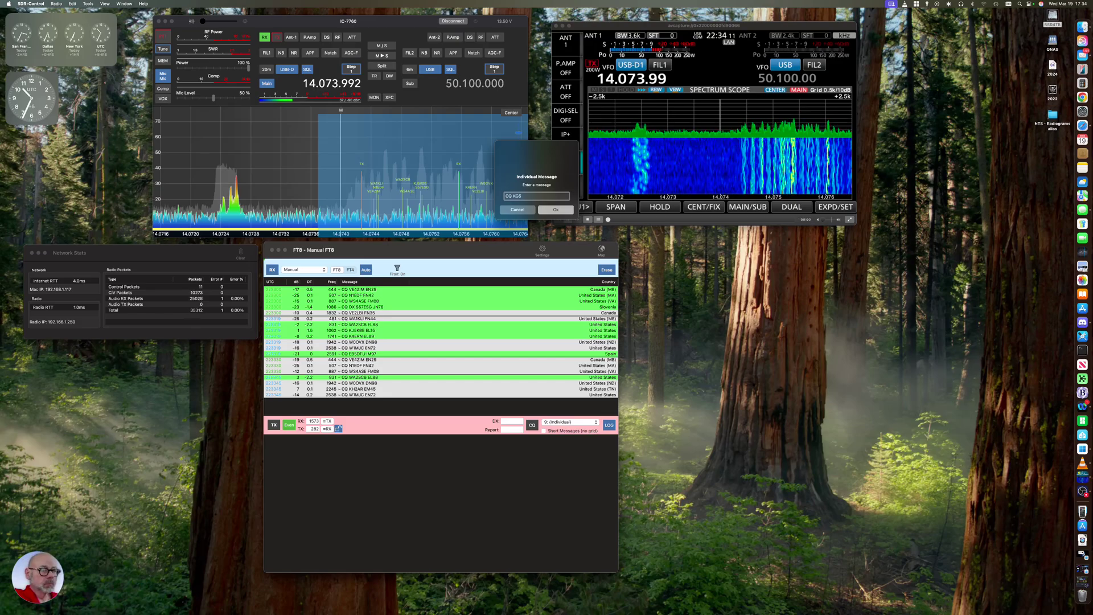
{"action": "type", "text": "EIU EM"}
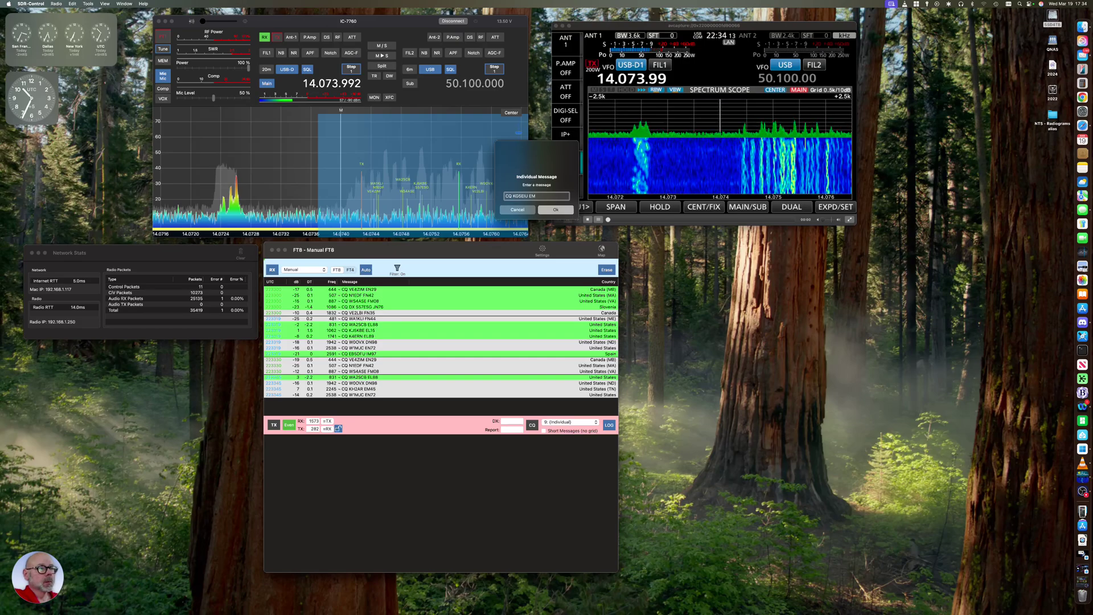
{"action": "type", "text": "13"}
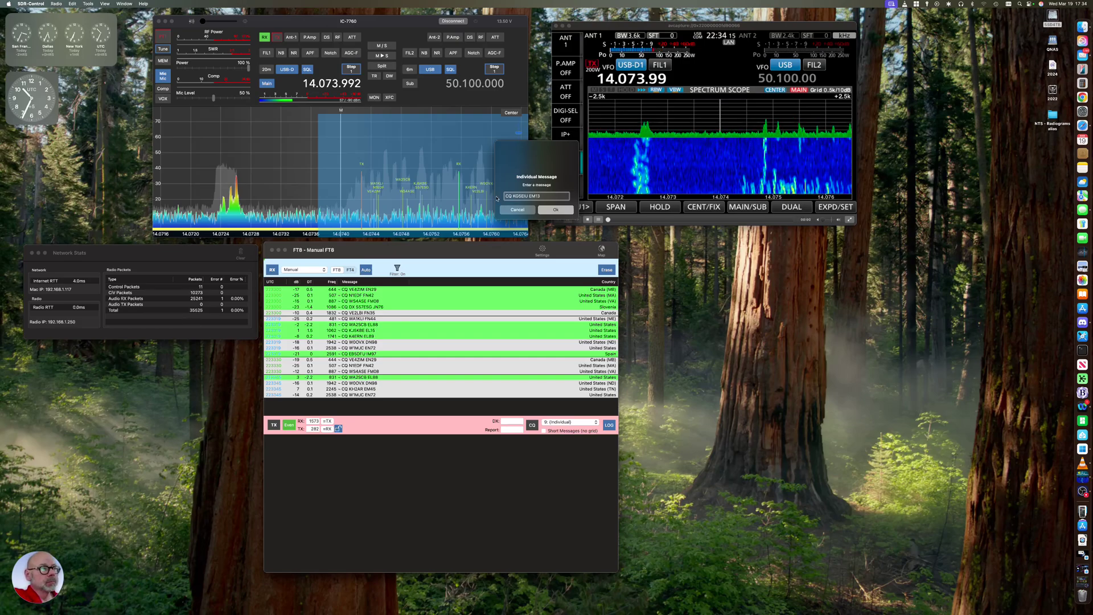
{"action": "key", "text": "Return"}
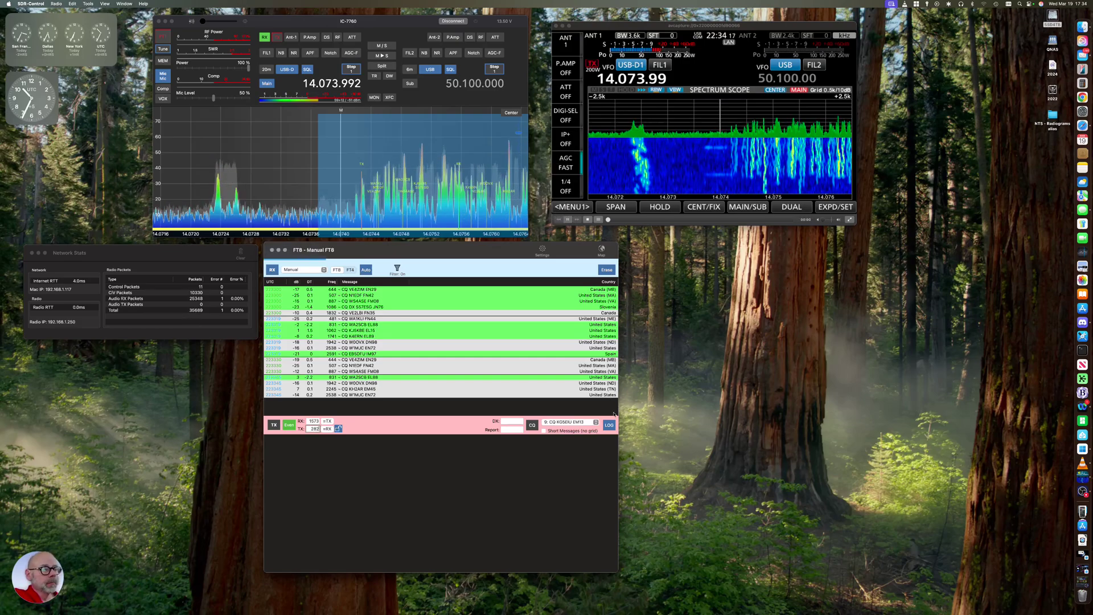
Switch the next FT8 message back to 1: Waiting and bring the IC-7760 spectrum forward
{"action": "left_click", "coordinate": [570, 424]}
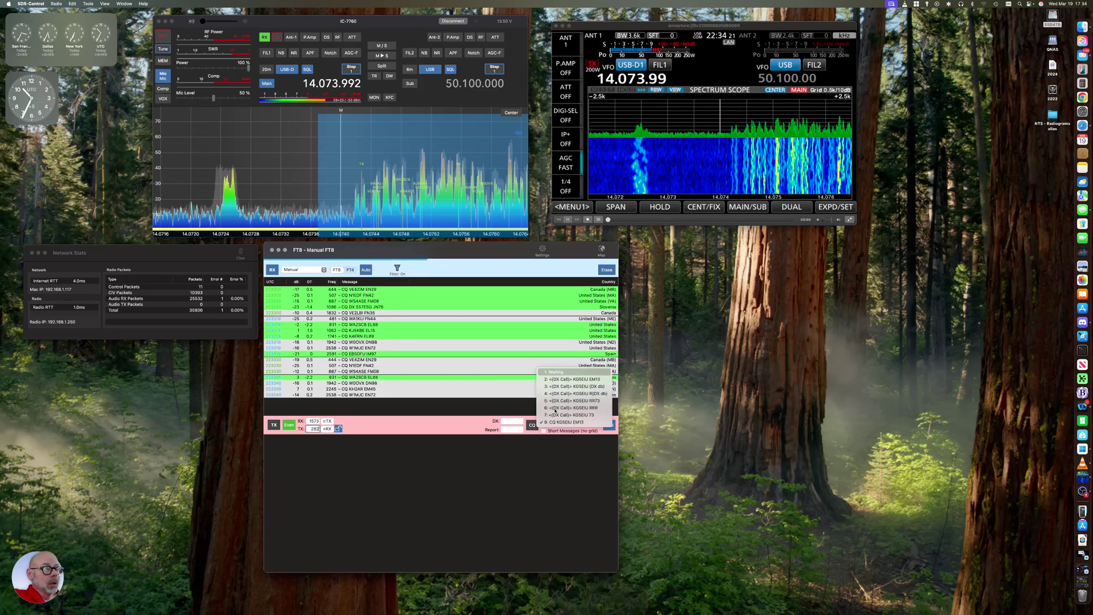
{"action": "left_click", "coordinate": [571, 374]}
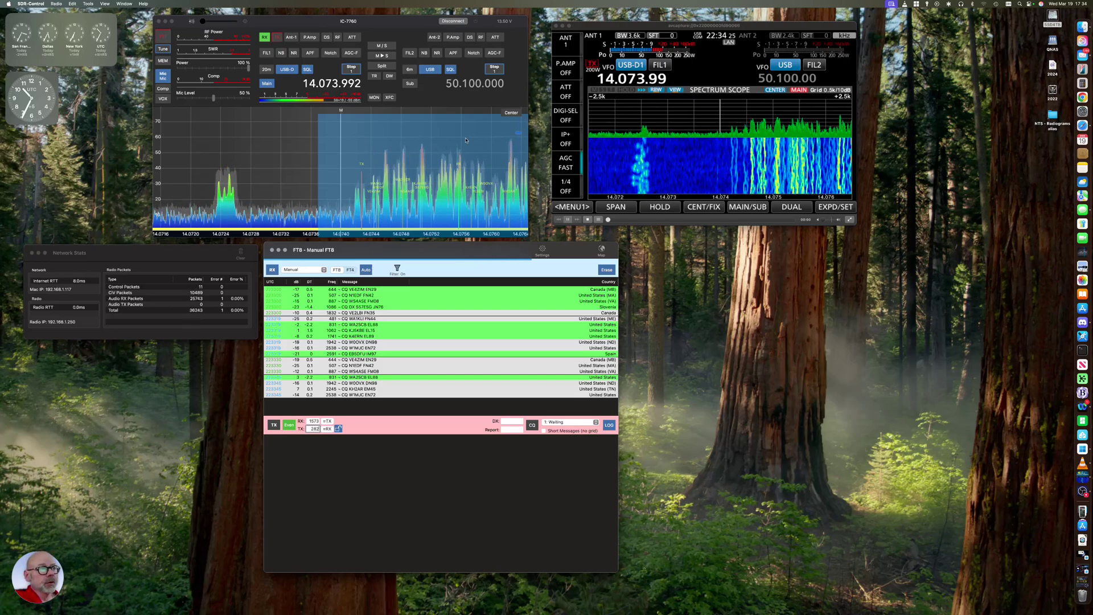
{"action": "left_click", "coordinate": [518, 129]}
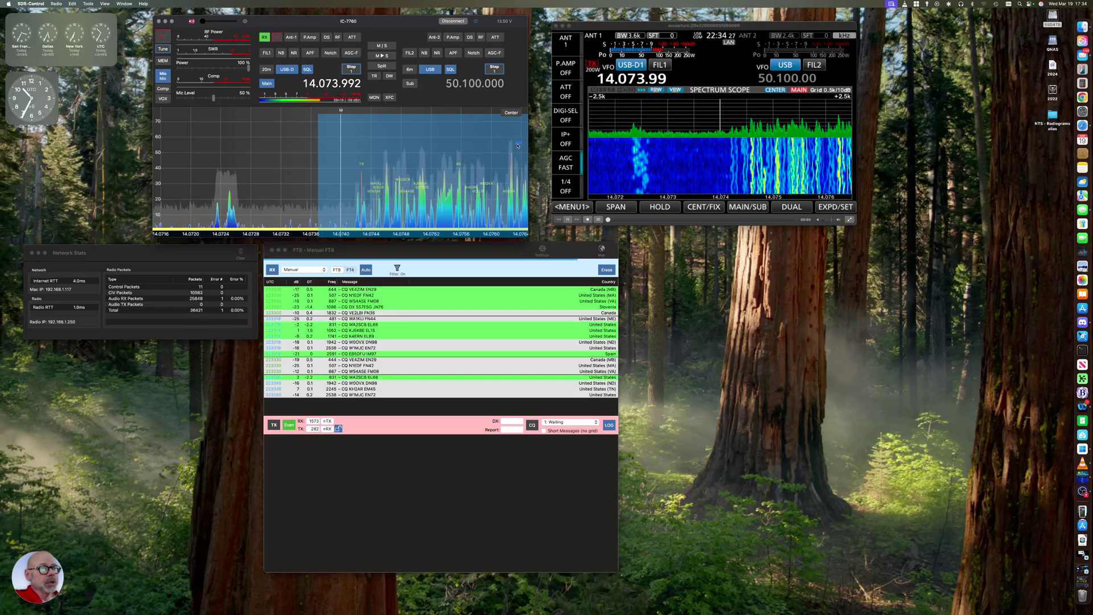
{"action": "left_click_drag", "start_coordinate": [518, 129], "coordinate": [518, 144]}
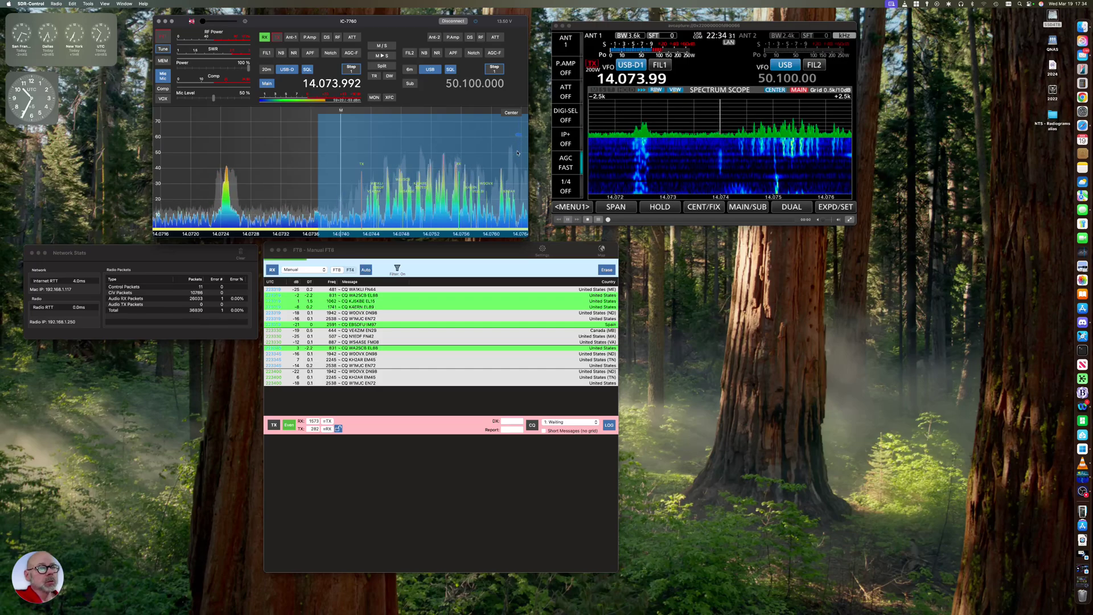
Scroll over the spectrum to nudge the VFO down to 14.073.986
{"action": "scroll", "coordinate": [467, 159], "scroll_direction": "down", "scroll_amount": 6}
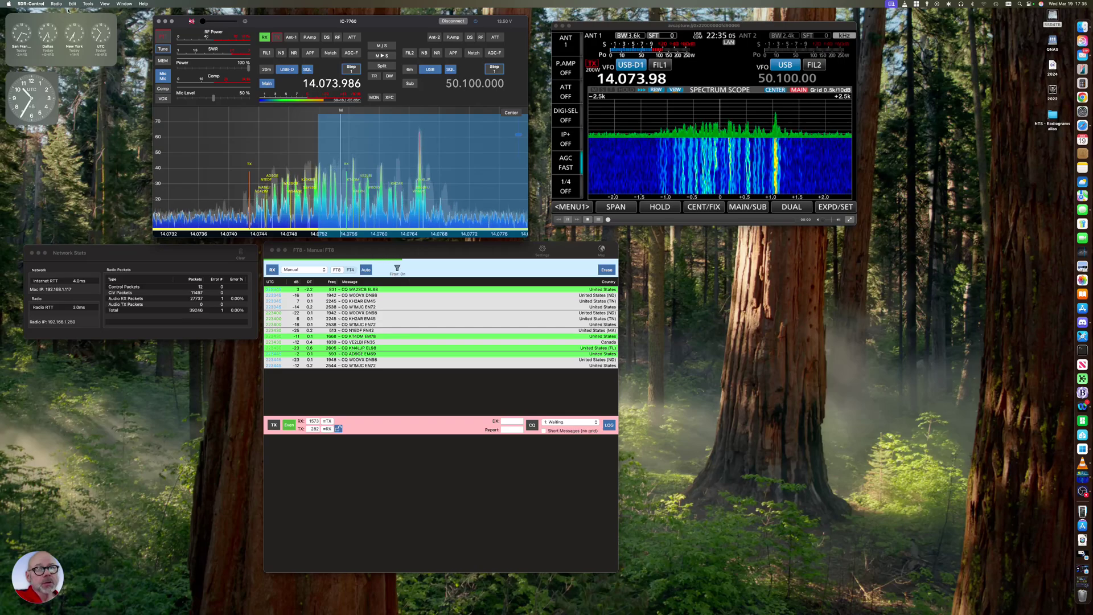
In Settings' Spots tab, raise the panadapter spot labels and shrink the spot font size
{"action": "left_click", "coordinate": [37, 3]}
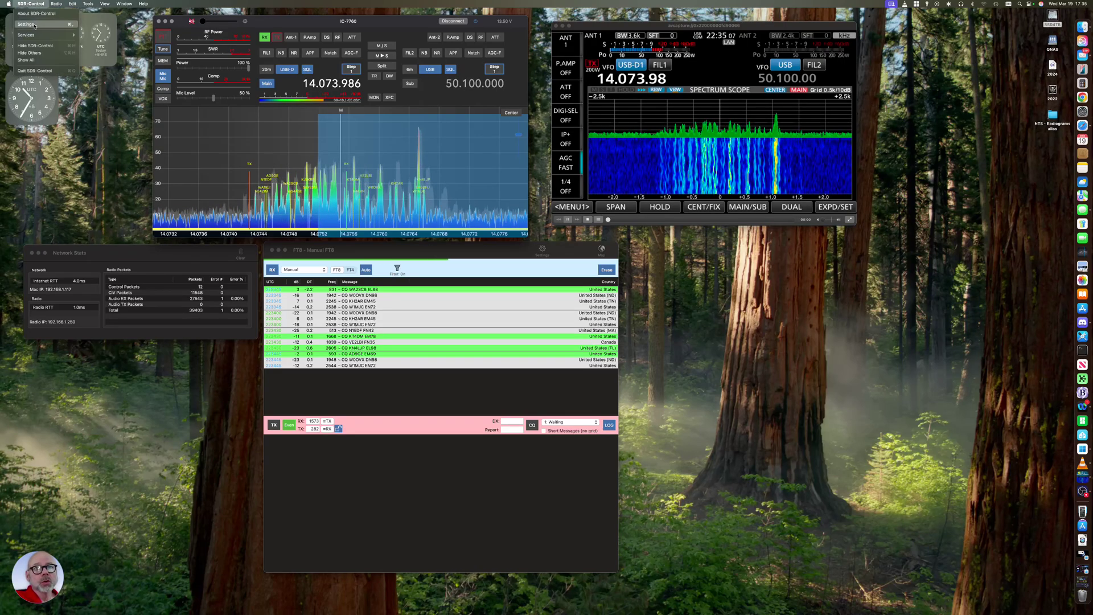
{"action": "left_click", "coordinate": [35, 25]}
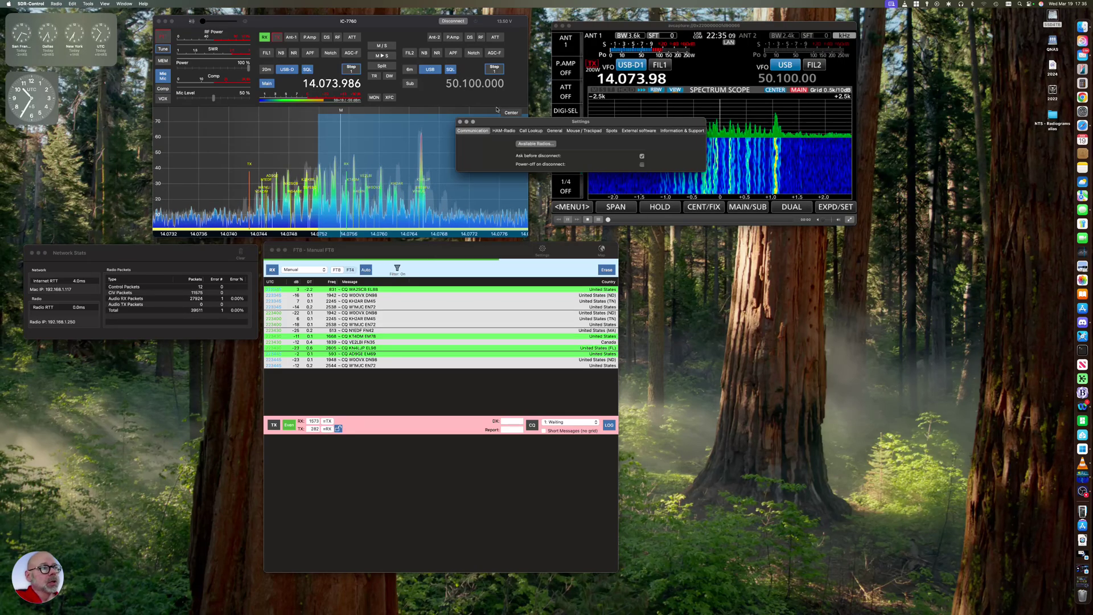
{"action": "left_click", "coordinate": [611, 130]}
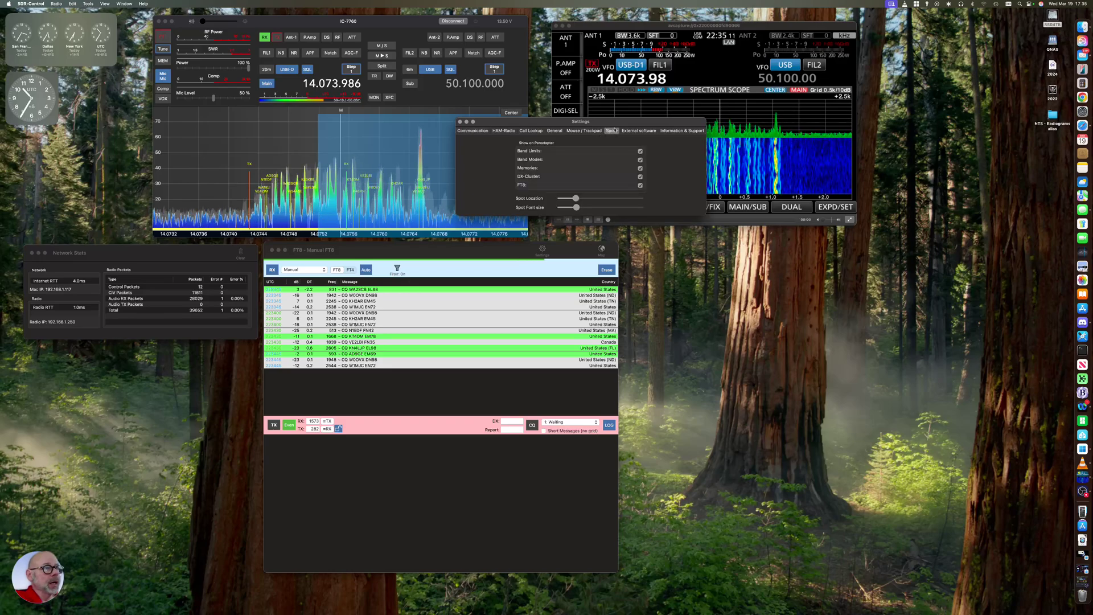
{"action": "left_click_drag", "start_coordinate": [612, 124], "coordinate": [260, 370]}
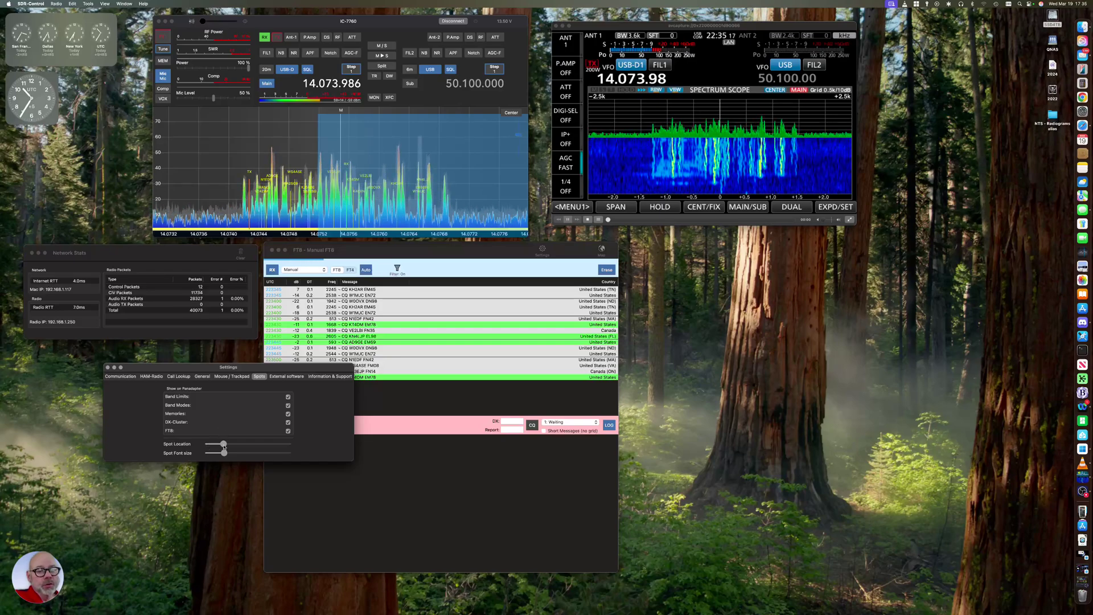
{"action": "mouse_move", "coordinate": [224, 447]}
{"action": "left_mouse_down"}
{"action": "mouse_move", "coordinate": [210, 447]}
{"action": "mouse_move", "coordinate": [242, 446]}
{"action": "mouse_move", "coordinate": [231, 445]}
{"action": "left_mouse_up"}
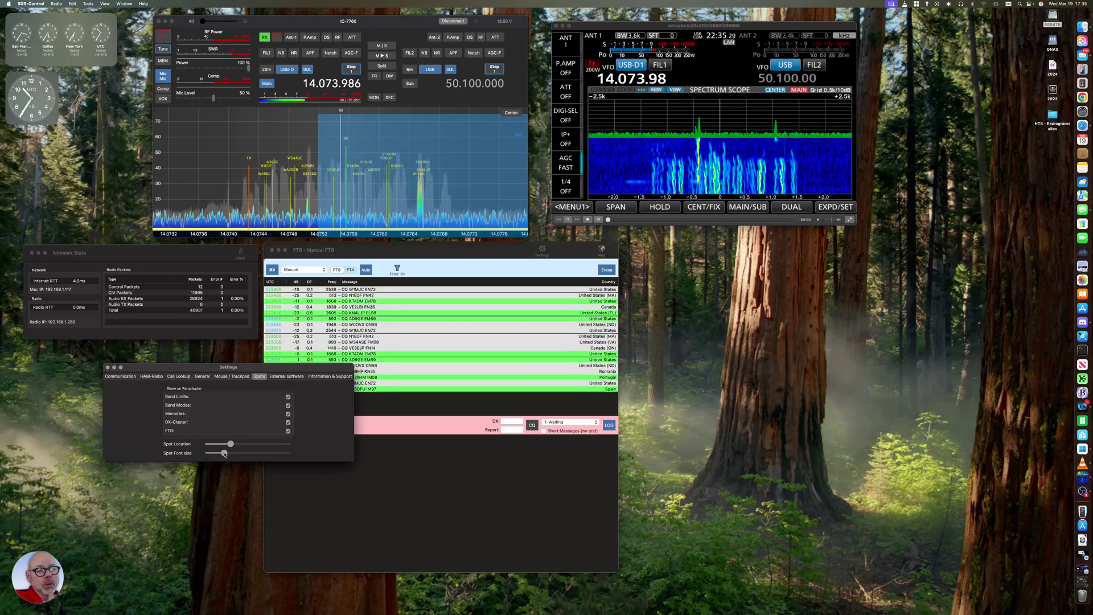
{"action": "mouse_move", "coordinate": [223, 454]}
{"action": "left_mouse_down"}
{"action": "mouse_move", "coordinate": [209, 454]}
{"action": "mouse_move", "coordinate": [278, 454]}
{"action": "mouse_move", "coordinate": [230, 454]}
{"action": "left_mouse_up"}
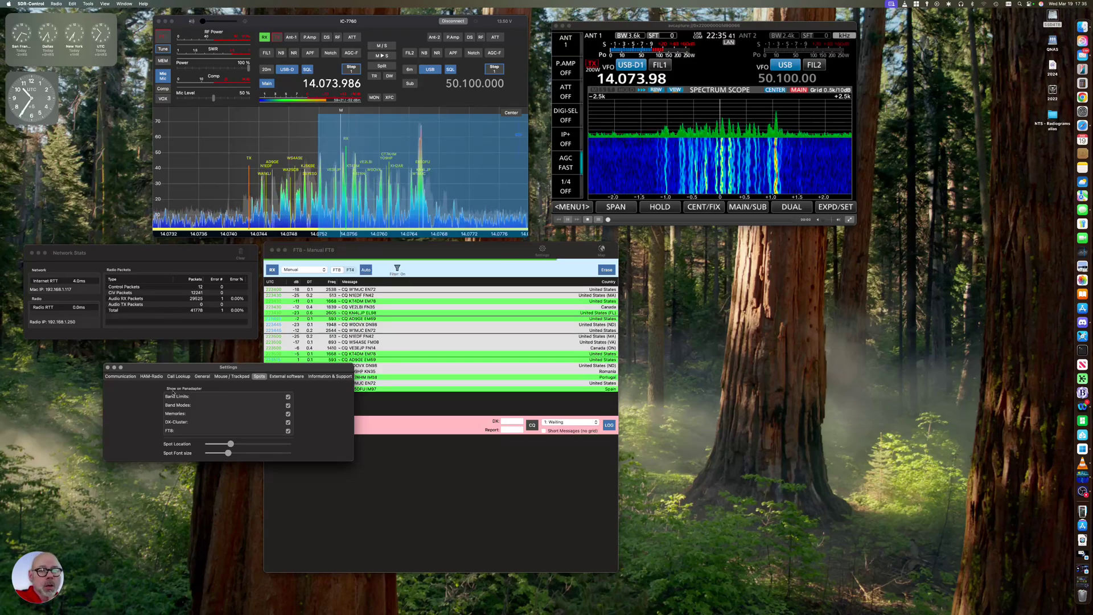
Close Settings, lock the FT8 TX frequency to RX, and stop FT8 receiving
{"action": "key", "text": "super+w"}
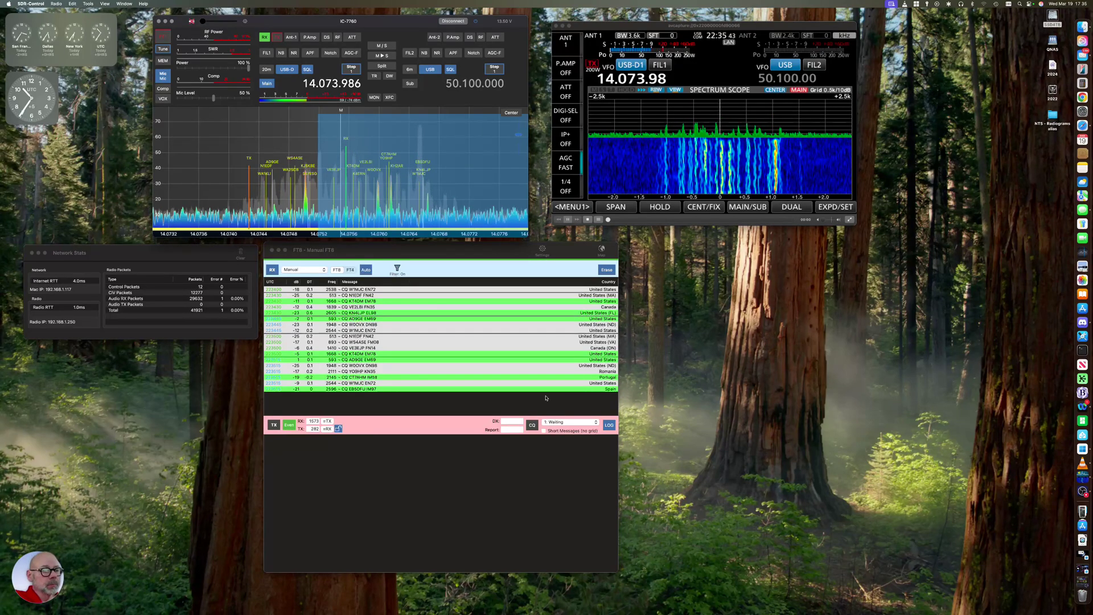
{"action": "left_click", "coordinate": [339, 430]}
{"action": "left_click", "coordinate": [340, 430]}
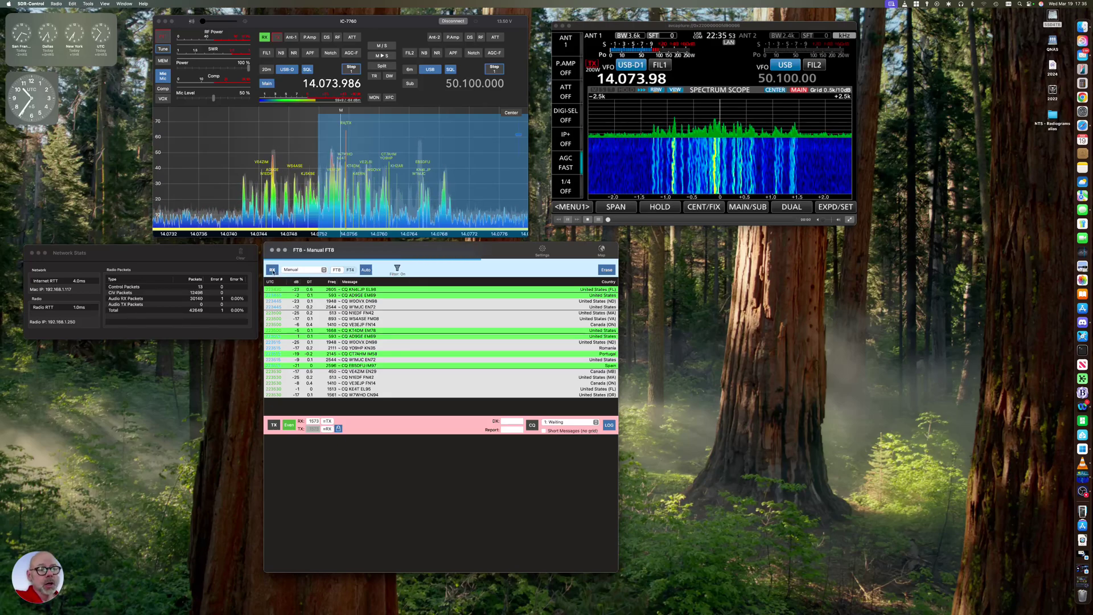
{"action": "left_click", "coordinate": [273, 270]}
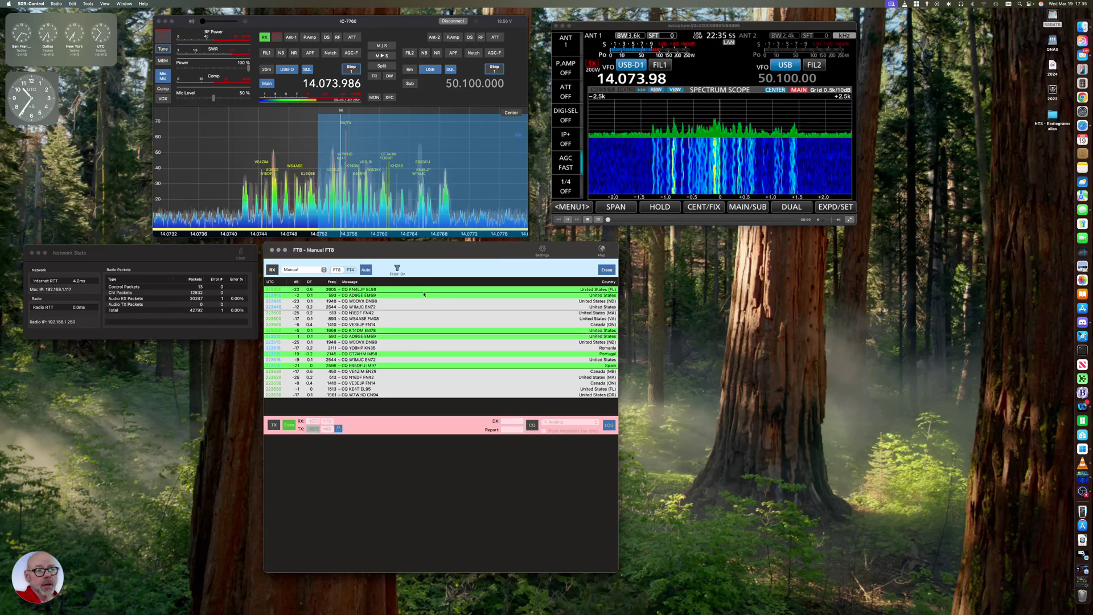
Retune the VFO to 14.074.000 while keeping the band preset on Manual
{"action": "left_click", "coordinate": [312, 271]}
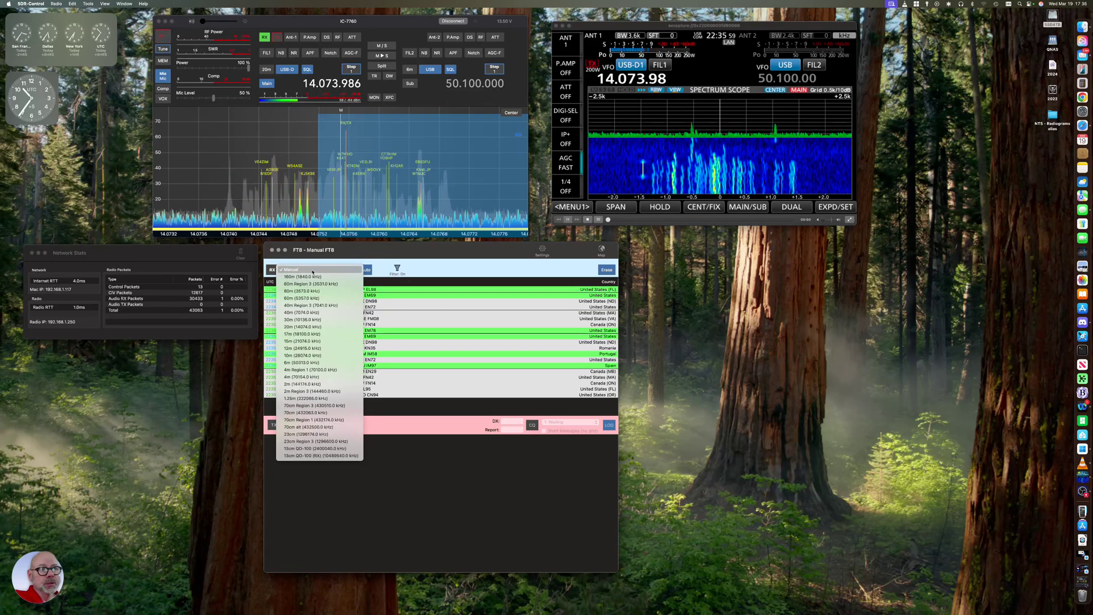
{"action": "left_click", "coordinate": [482, 260]}
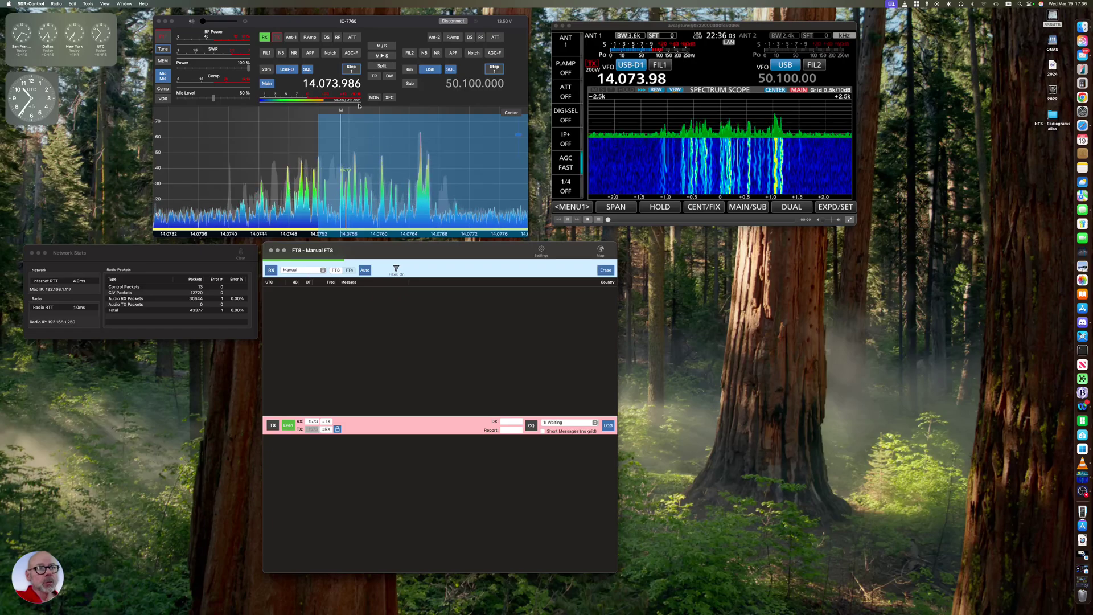
{"action": "scroll", "coordinate": [339, 88], "scroll_direction": "up", "scroll_amount": 5}
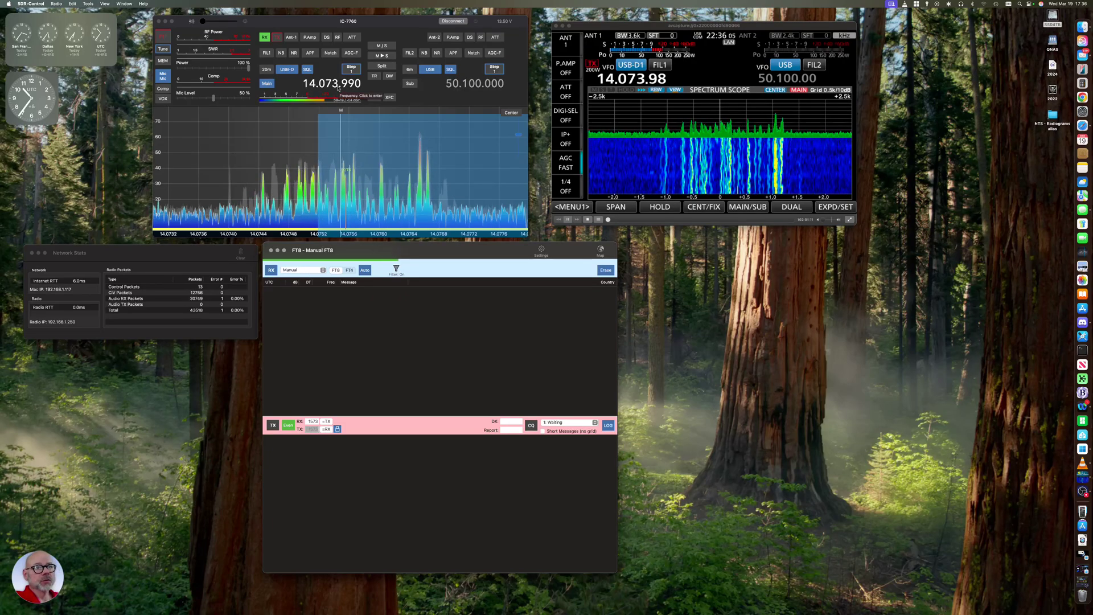
{"action": "scroll", "coordinate": [339, 88], "scroll_direction": "down", "scroll_amount": 8}
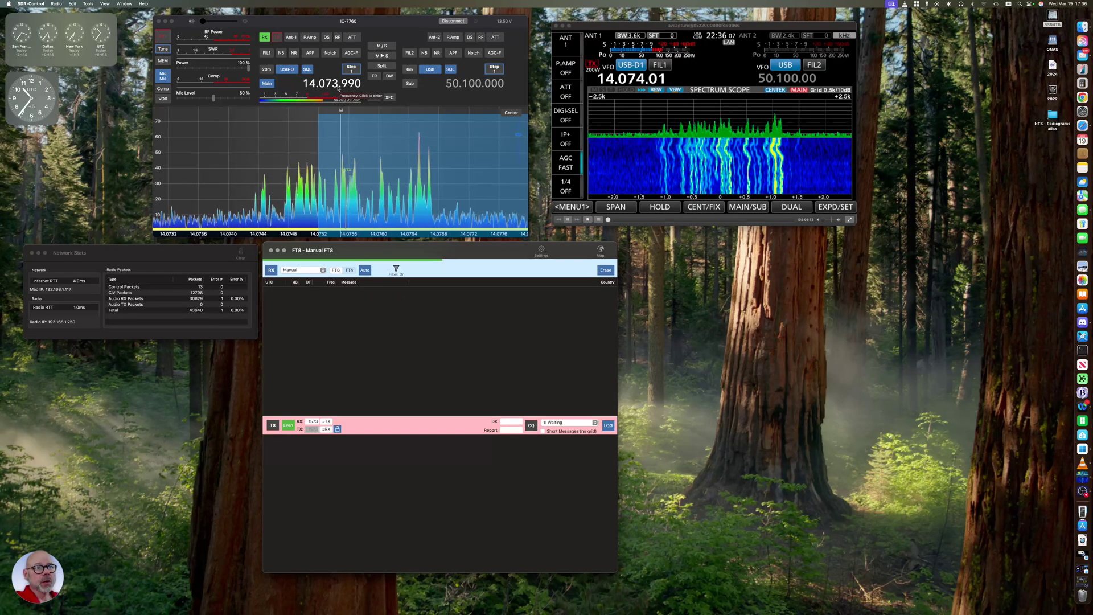
{"action": "scroll", "coordinate": [338, 87], "scroll_direction": "up", "scroll_amount": 1}
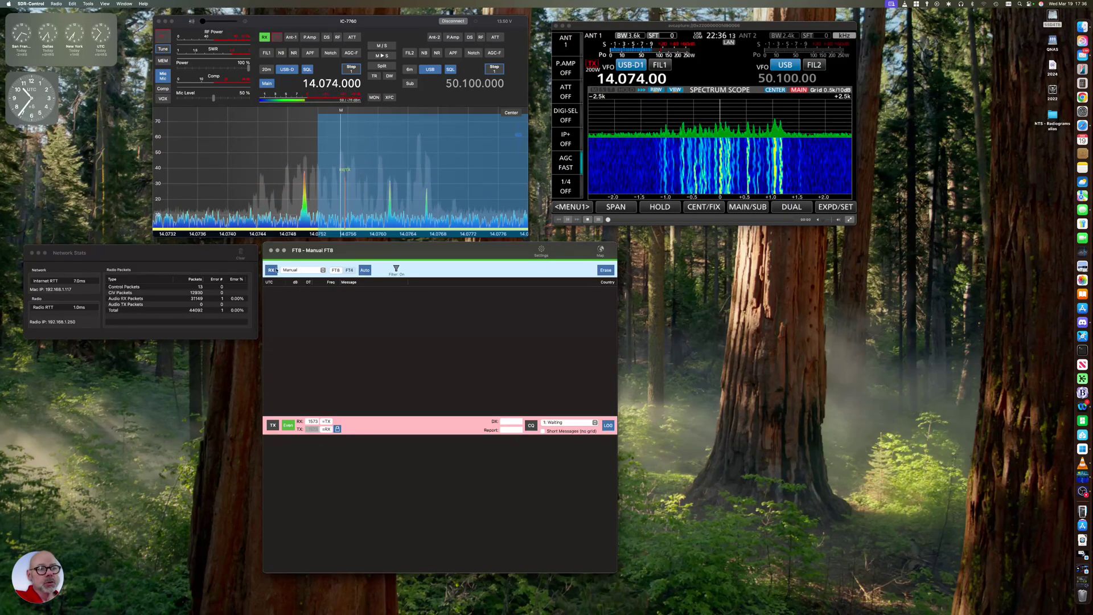
Select the 20m (14074.0 kHz) FT8 preset and start receiving
{"action": "left_click", "coordinate": [305, 270]}
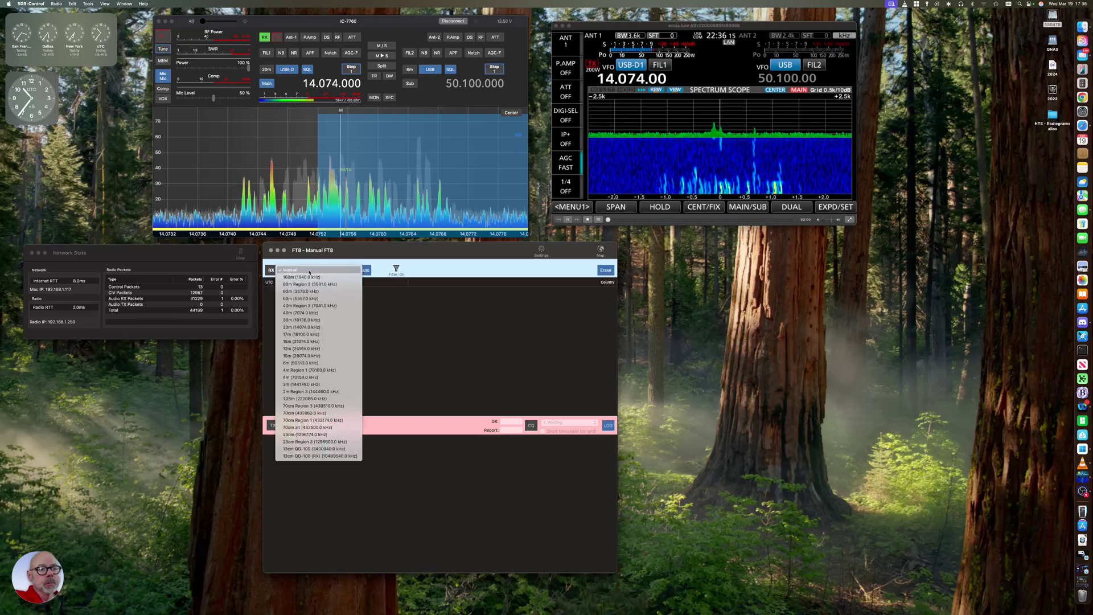
{"action": "left_click", "coordinate": [324, 329]}
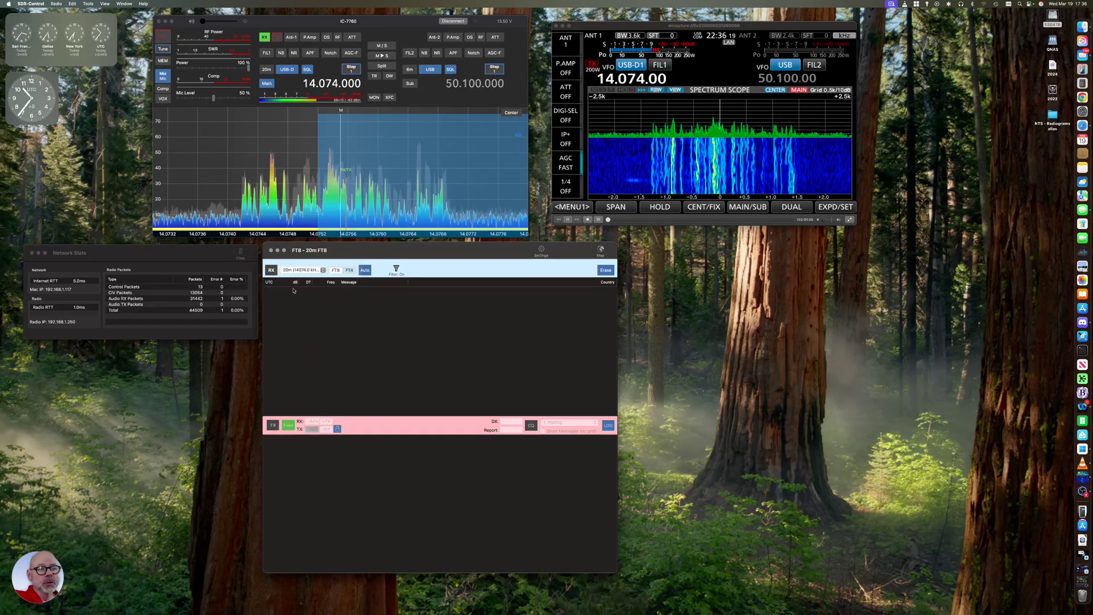
{"action": "left_click", "coordinate": [272, 271]}
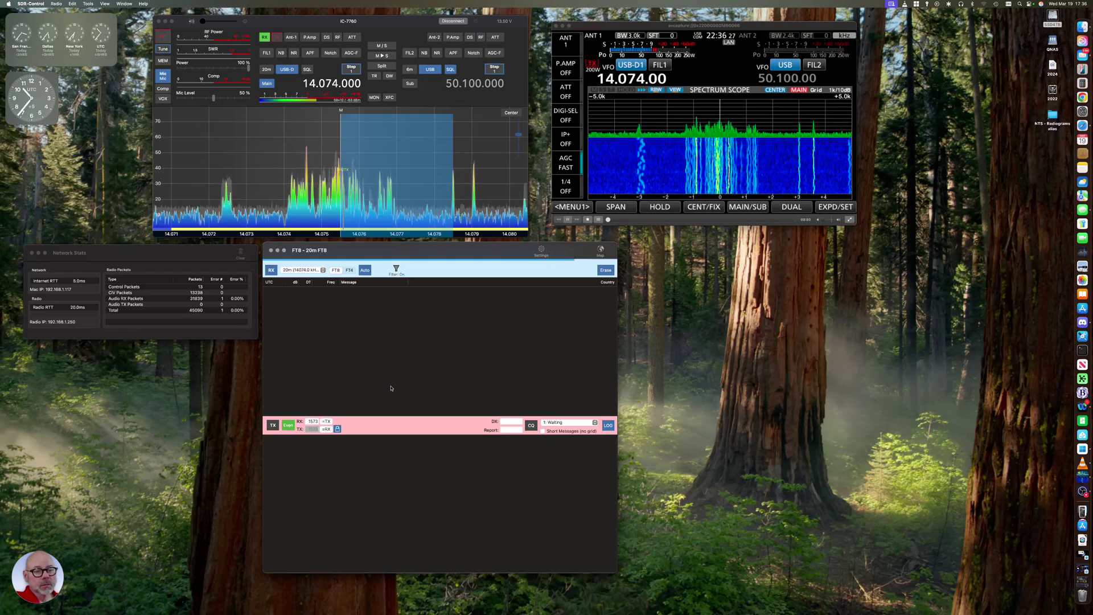
Unlock TX from RX and set the FT8 TX offset to 564 Hz from a clear spectrum spot
{"action": "left_click", "coordinate": [337, 429]}
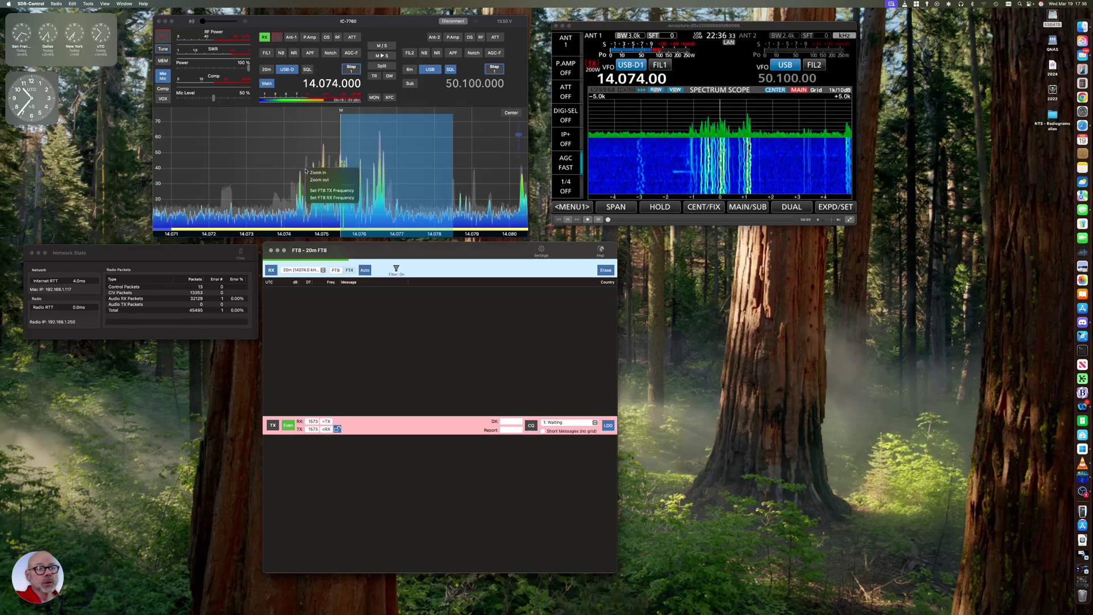
{"action": "left_click", "coordinate": [392, 223]}
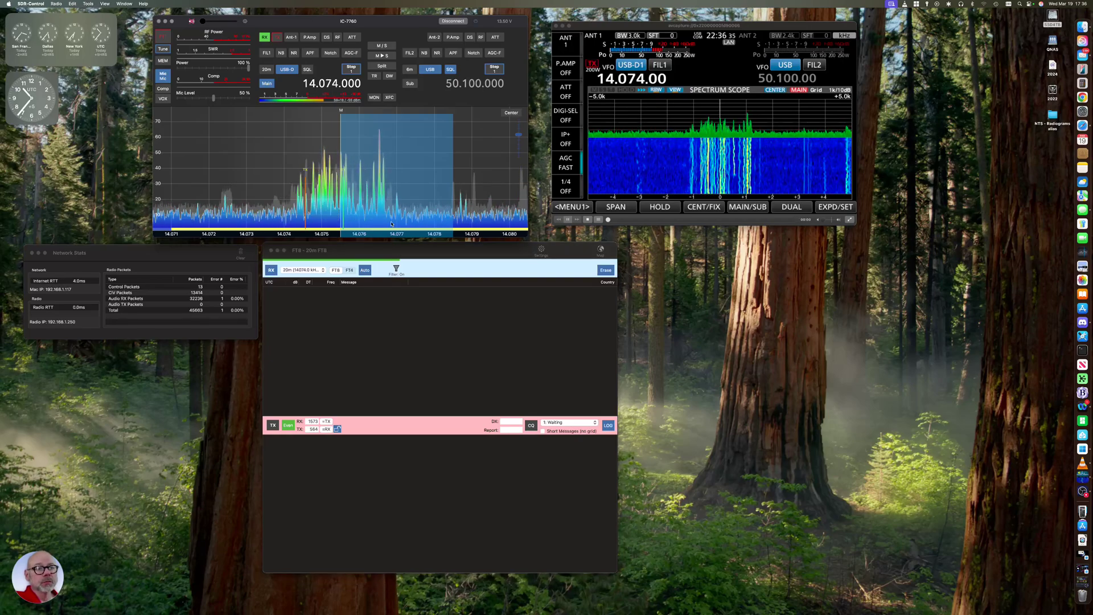